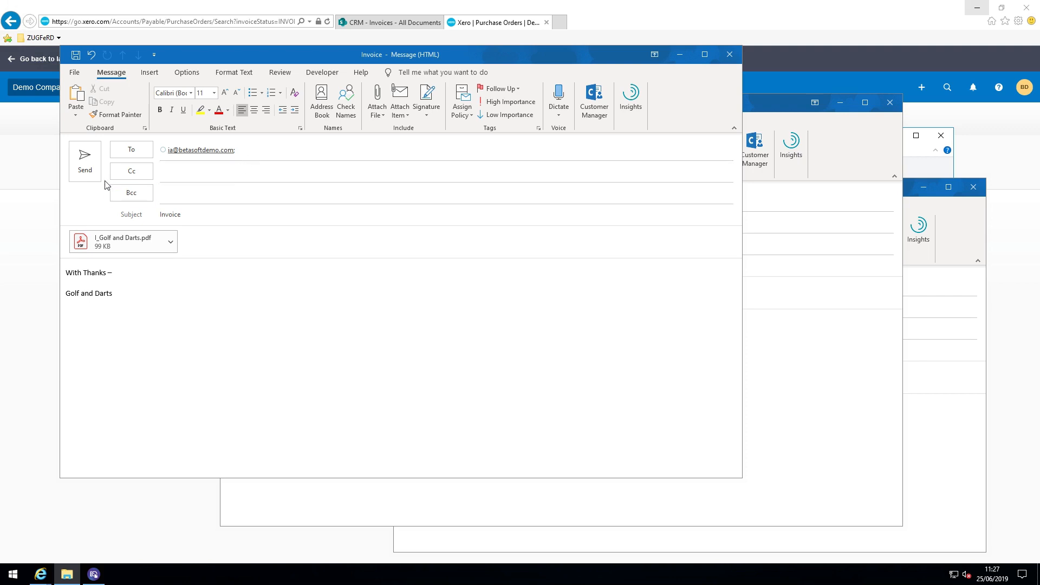
Send the three prepared emails with the Golf and Darts, Dimples Warehouse and Socks Incorp invoice PDFs attached
click(96, 170)
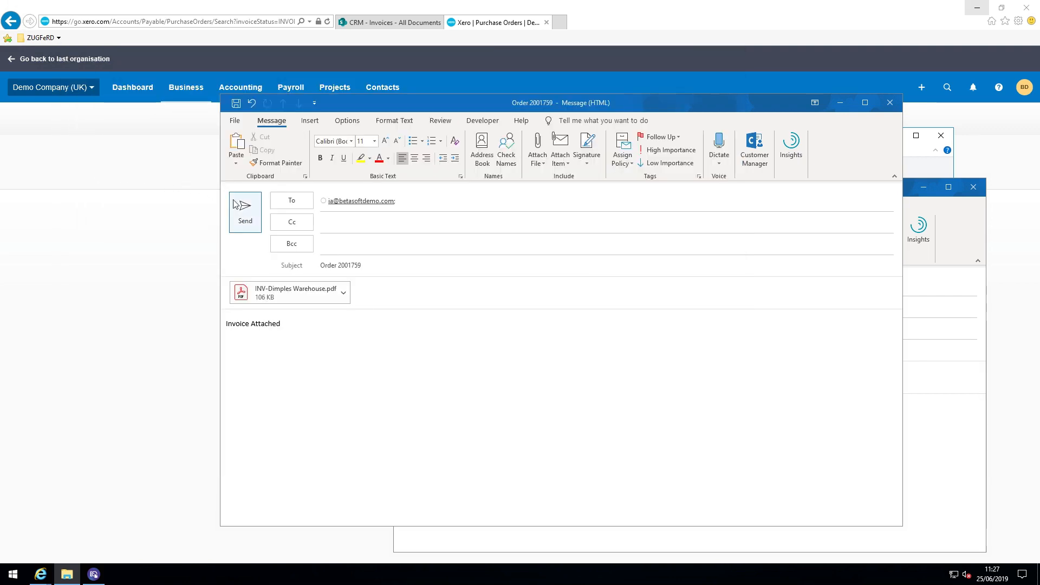
click(251, 219)
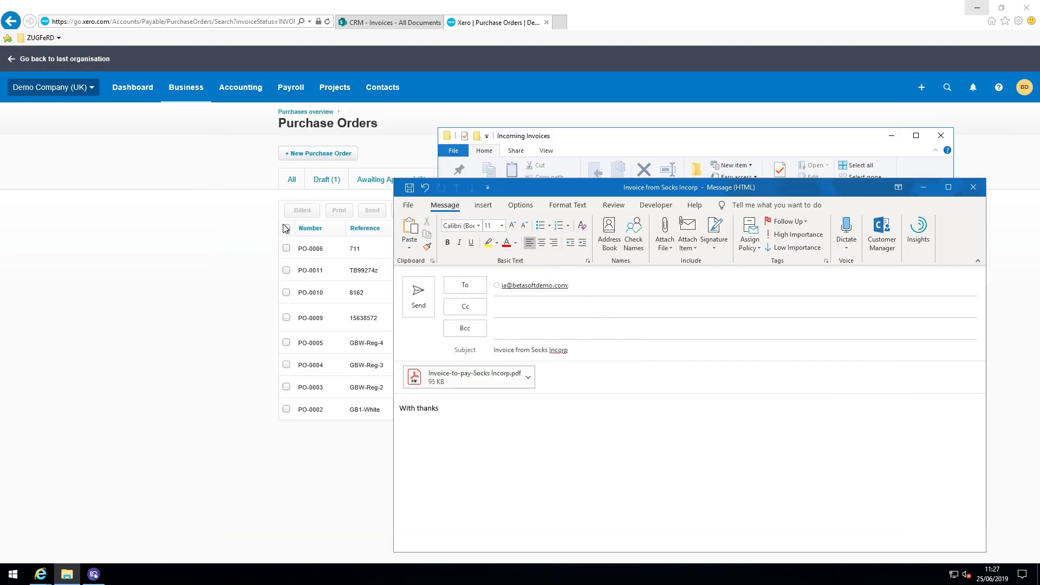
click(423, 299)
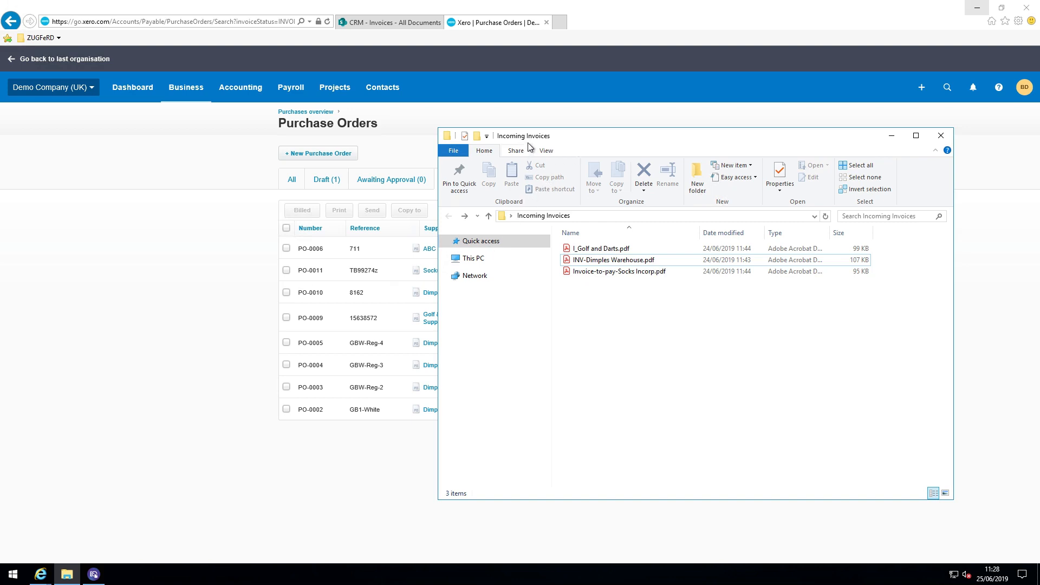
Reposition the Incoming Invoices folder window and select the I_Golf and Darts.pdf file
drag(535, 137, 310, 124)
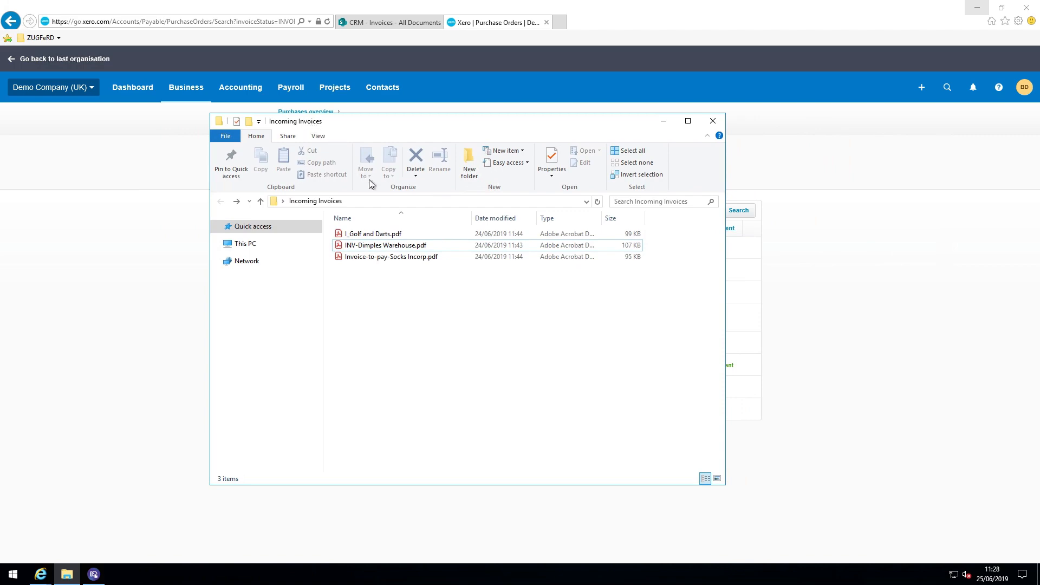
click(392, 234)
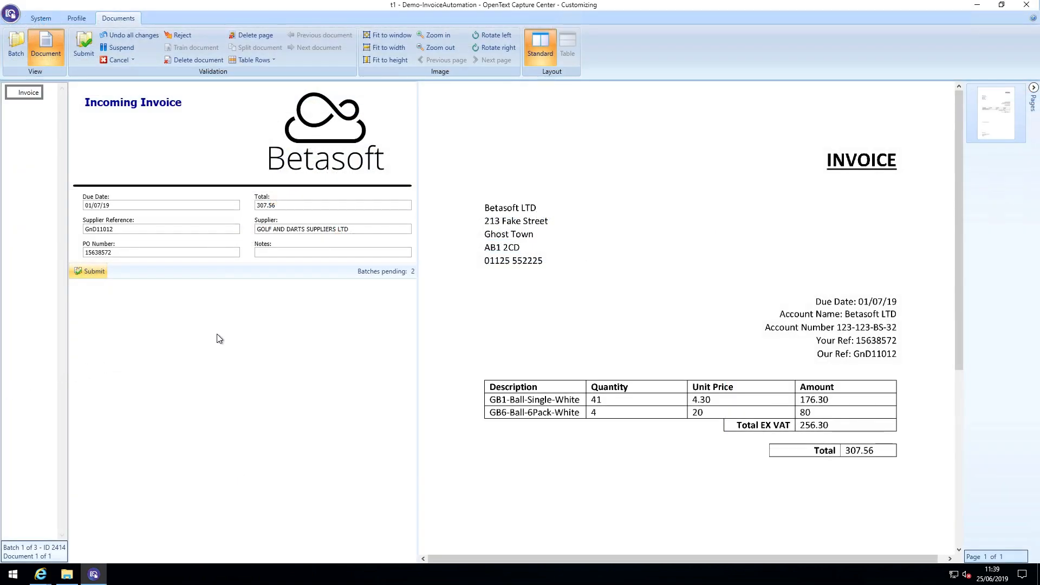
Switch to OpenText Capture Center and check the due date, total, supplier reference, supplier and PO number against the invoice image
click(174, 205)
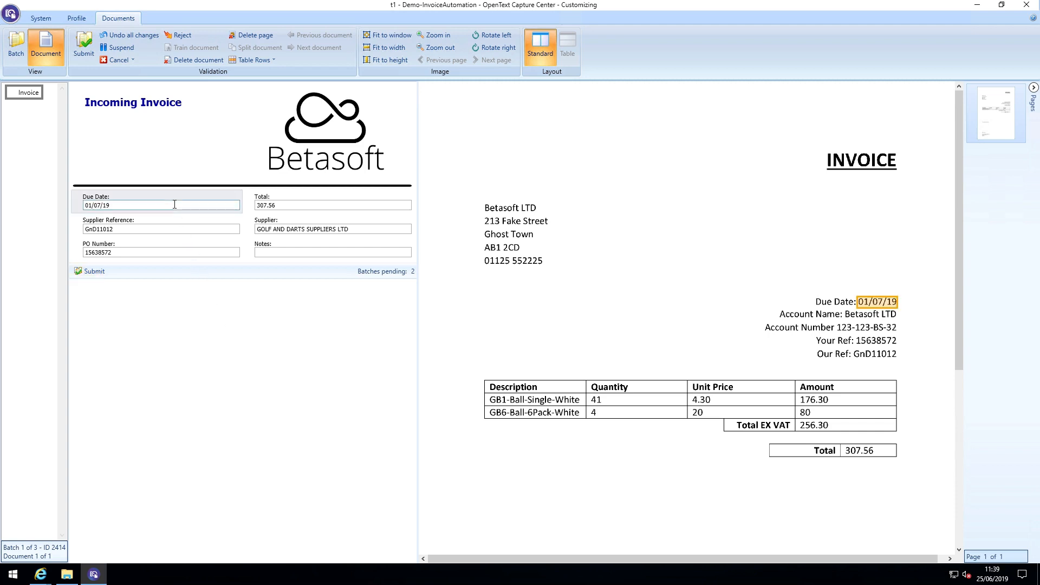
click(296, 204)
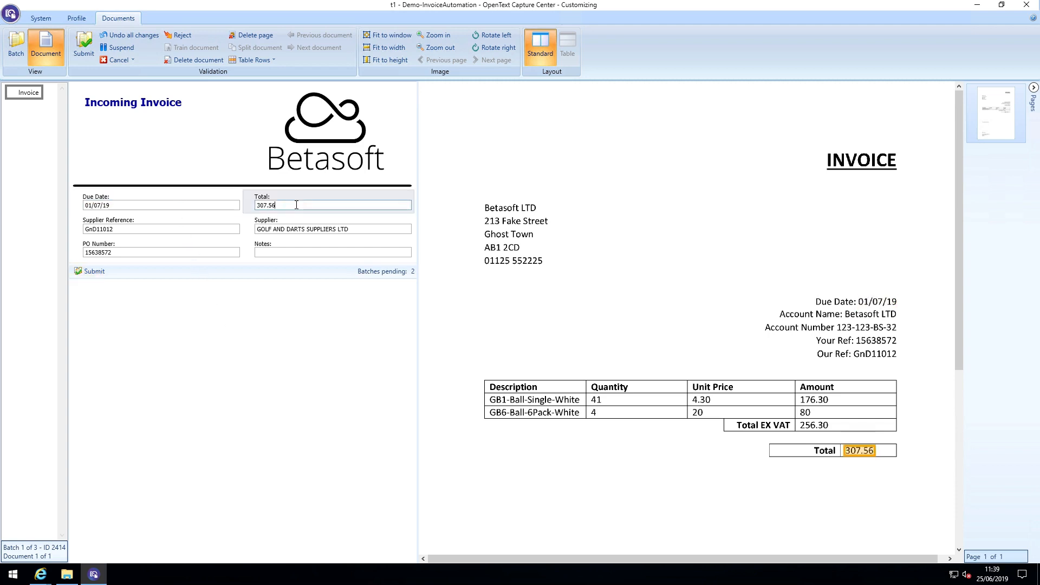
click(208, 229)
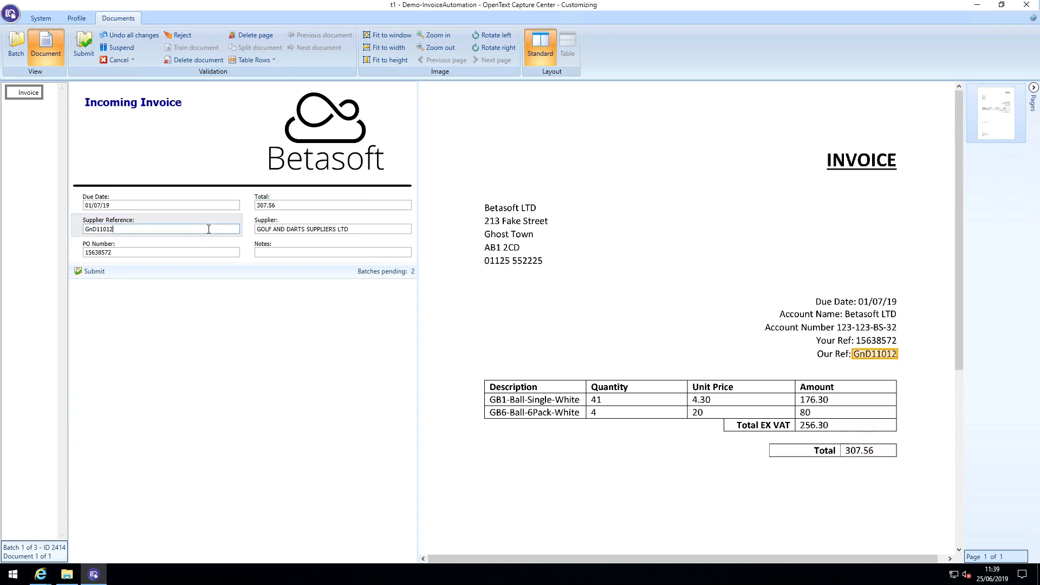
click(353, 229)
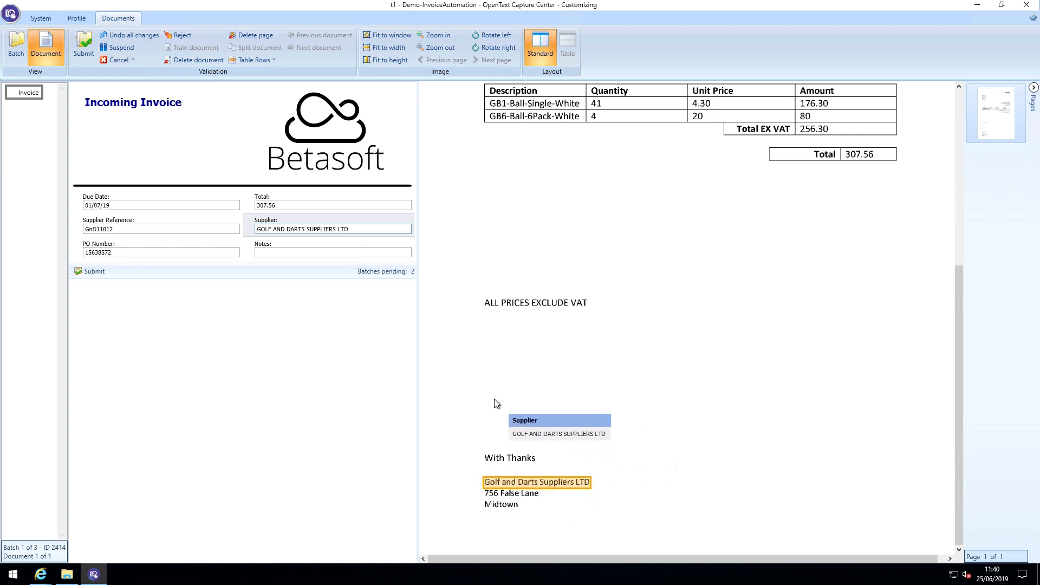
click(172, 254)
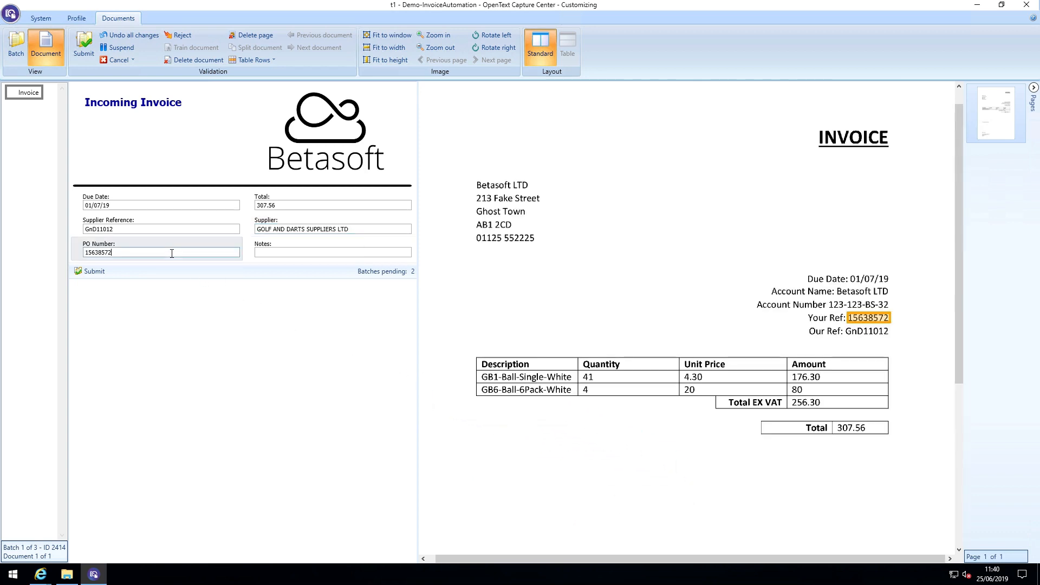
Fill the Notes field with the phone number captured from the Golf and Darts invoice image and submit the invoice
click(278, 253)
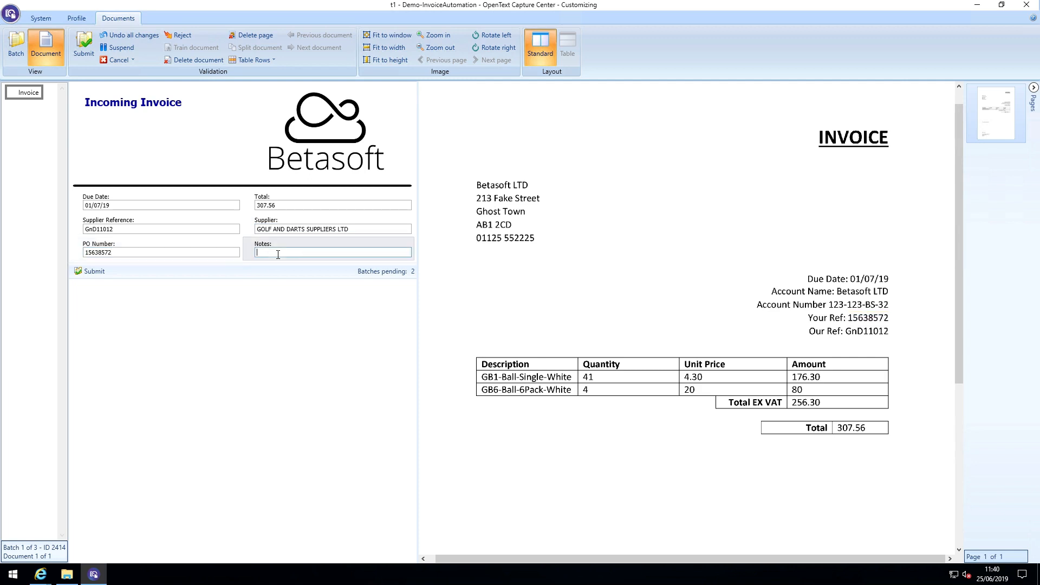
text(type)
key(BackSpace)
key(BackSpace)
key(BackSpace)
key(BackSpace)
drag(475, 245, 507, 251)
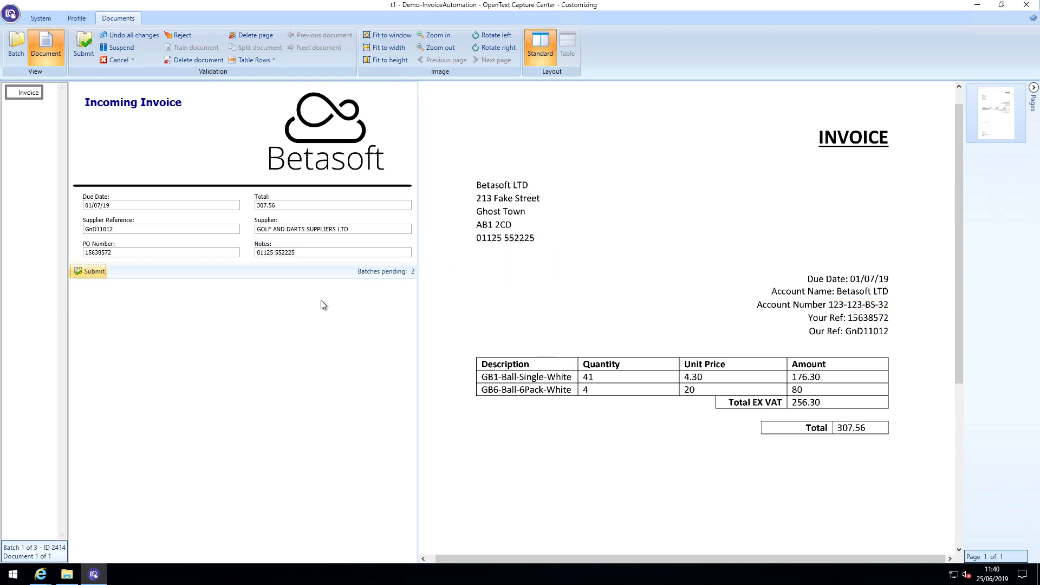
click(99, 275)
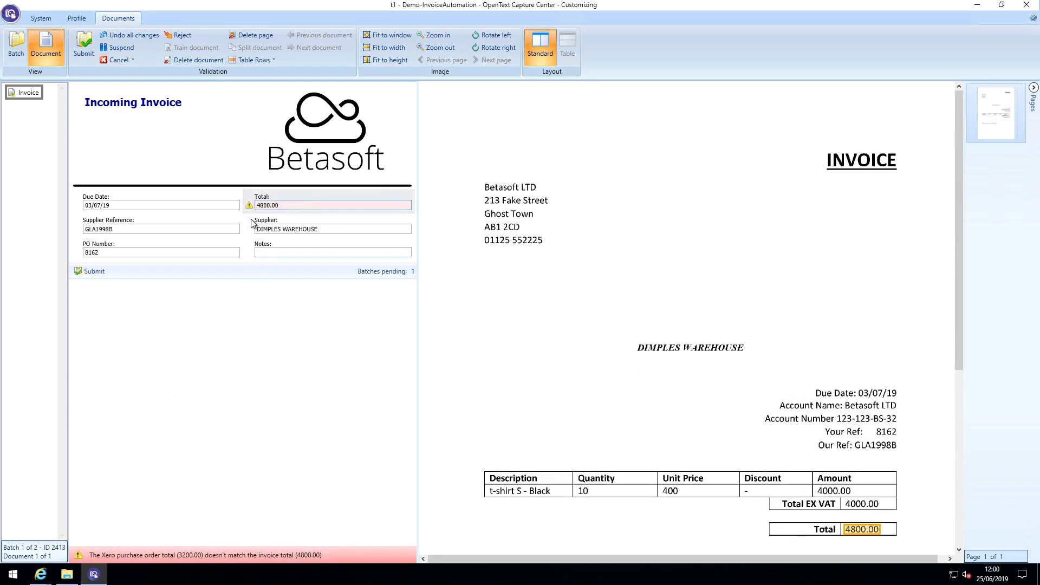
mouse_move(253, 210)
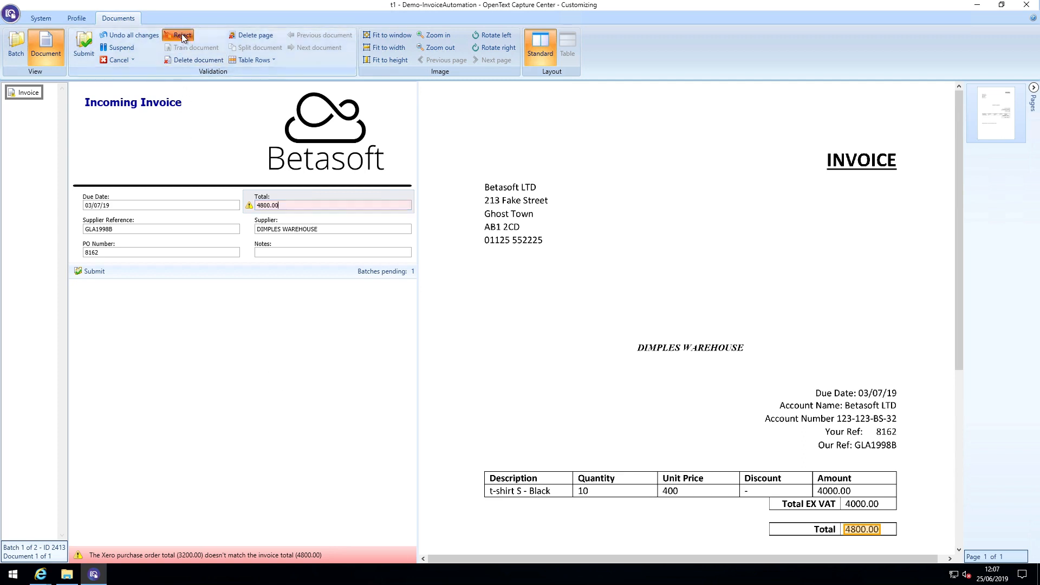
click(182, 35)
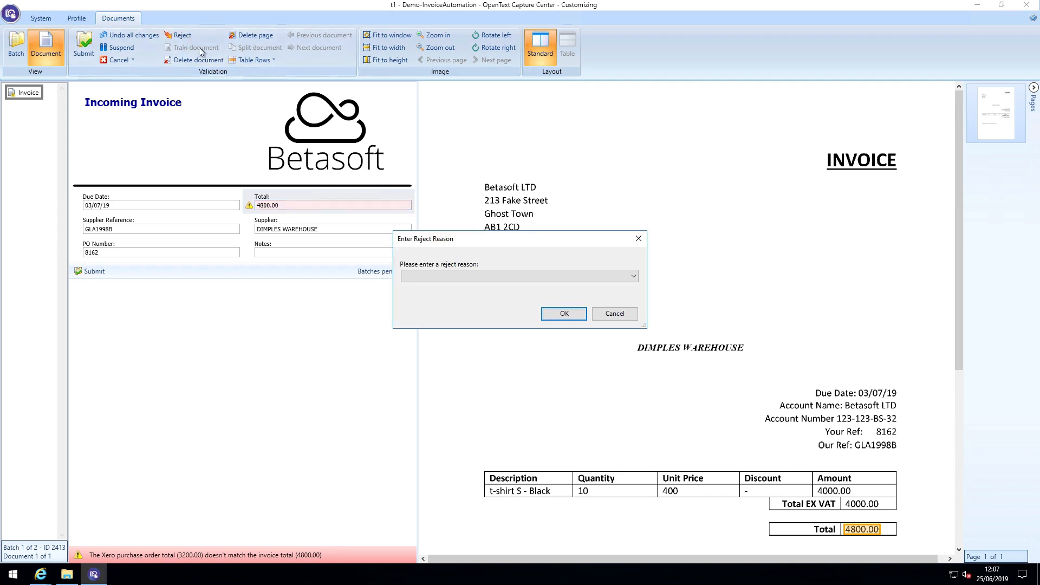
click(458, 274)
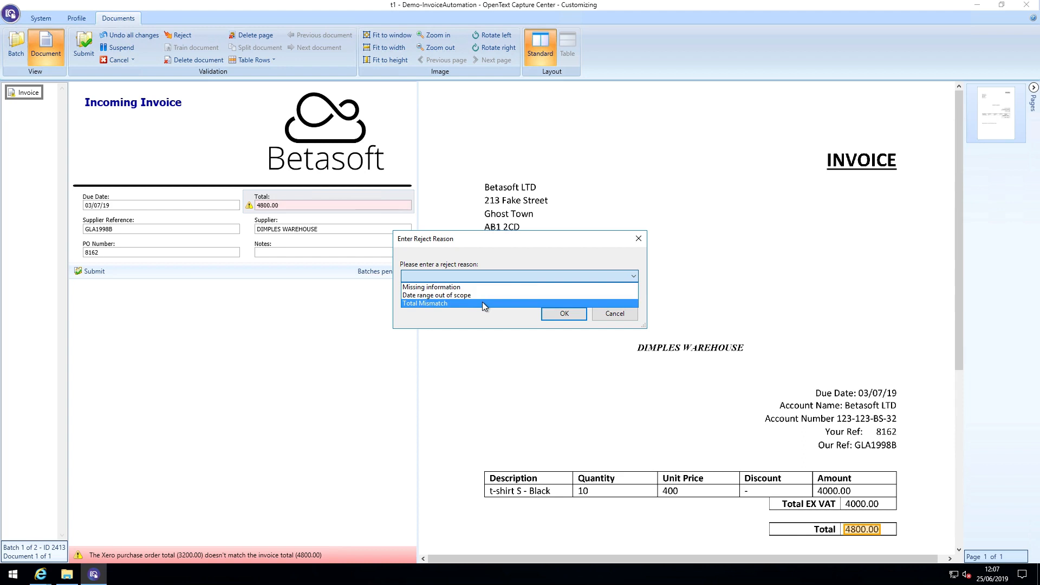
click(493, 314)
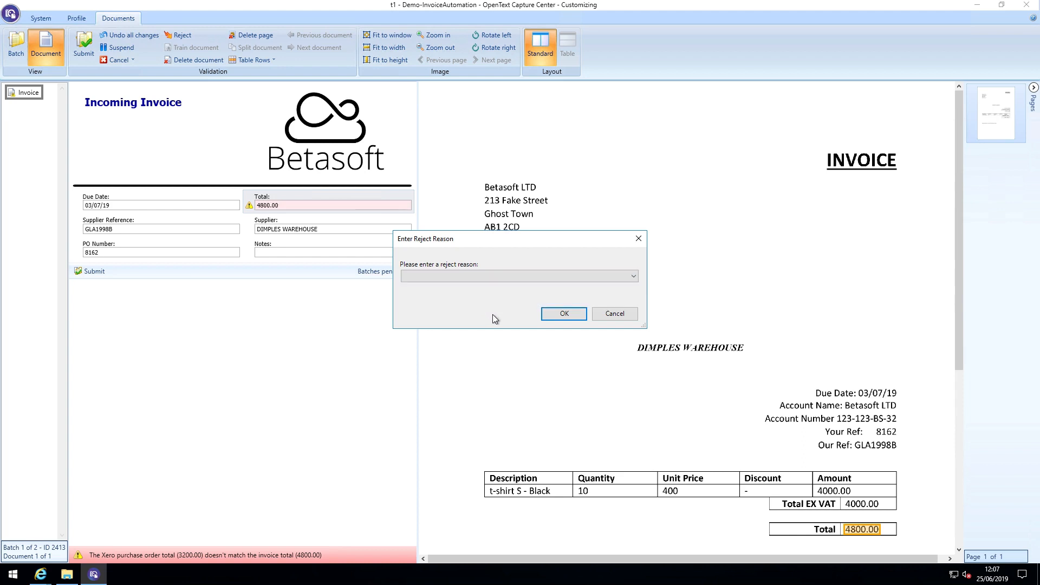
click(611, 317)
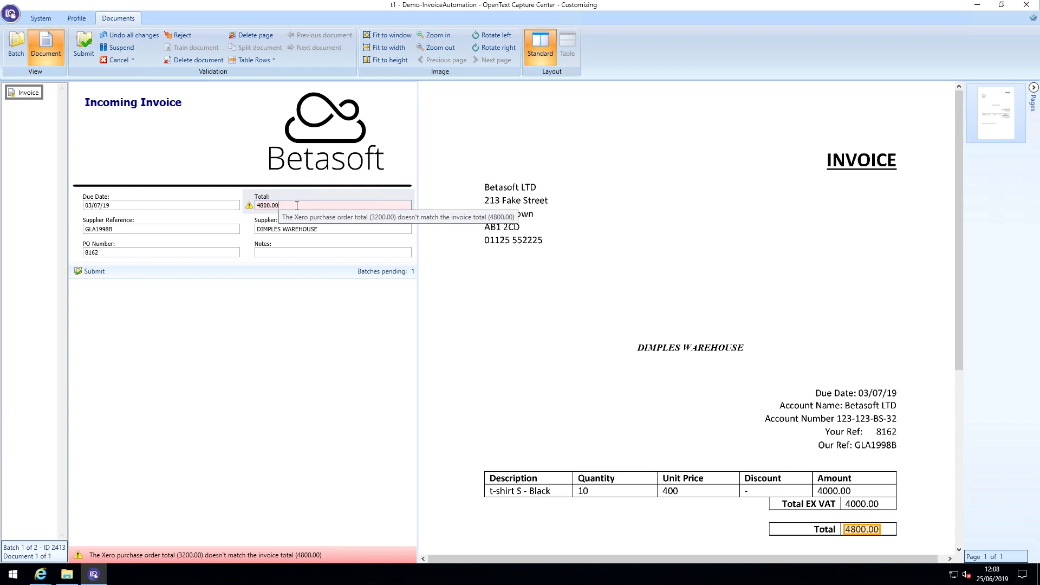
Set the Dimples Warehouse invoice's total to 3200.00
key(BackSpace)
key(BackSpace)
key(BackSpace)
key(BackSpace)
key(BackSpace)
key(BackSpace)
key(BackSpace)
text(3)
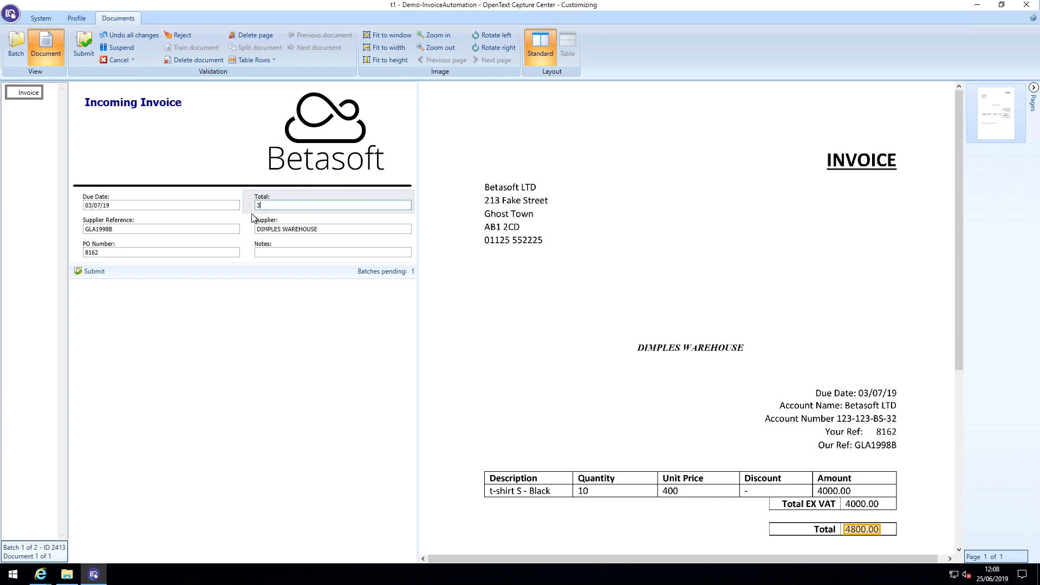
text(200.00)
Enter the note "Total Changed to match" on the Dimples Warehouse invoice and submit it
click(268, 252)
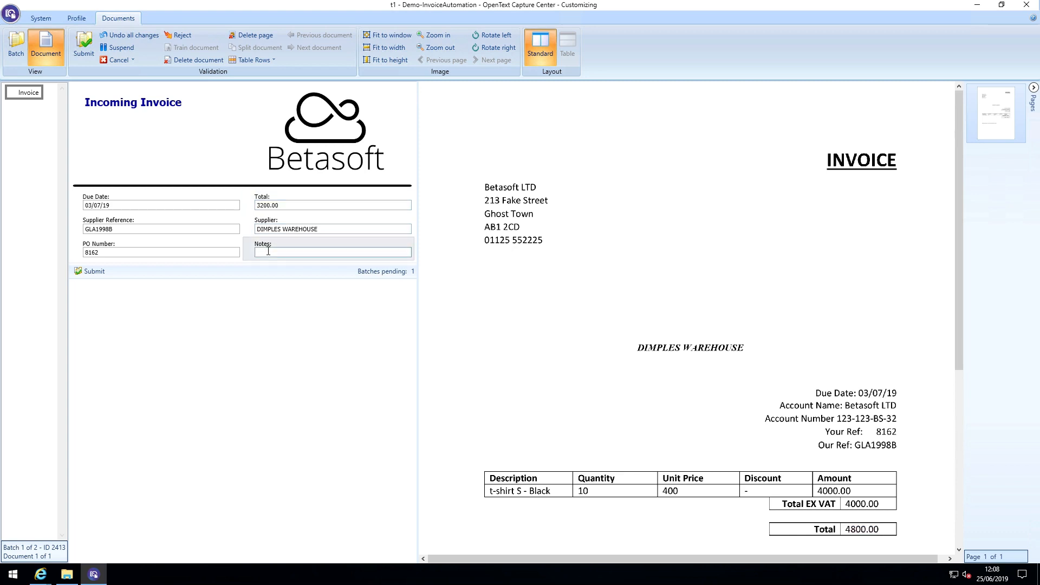
text(Total Changed to match)
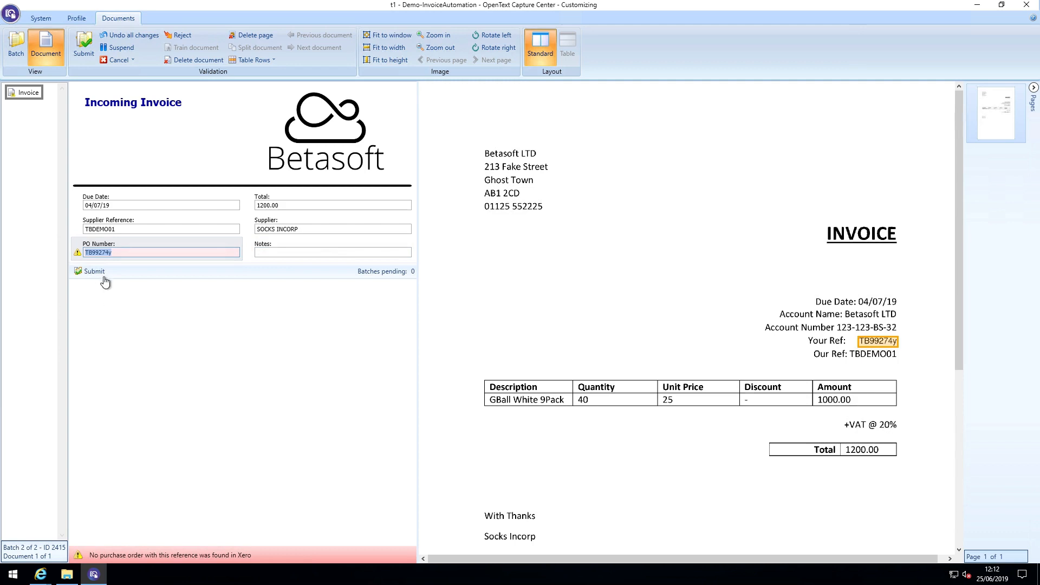
Switch to Xero and check the reference on the approved Socks Incorp purchase order
mouse_move(79, 255)
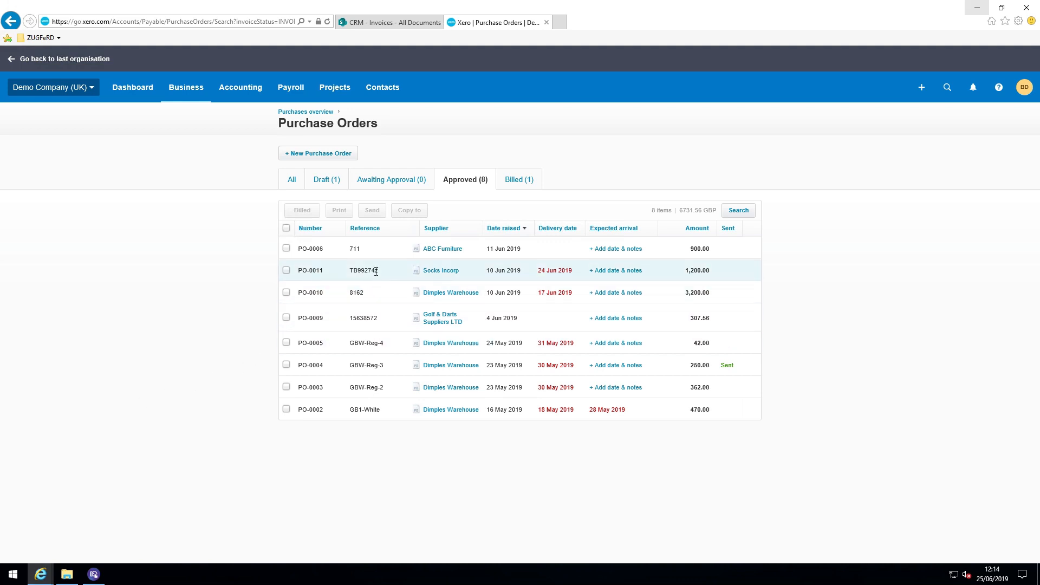
drag(379, 270, 351, 275)
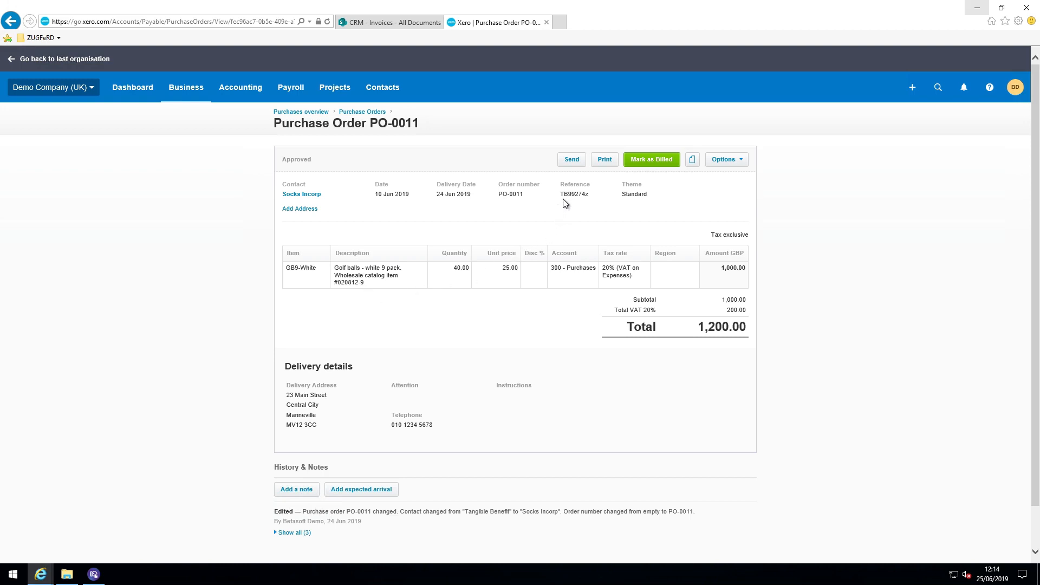
drag(561, 194, 590, 195)
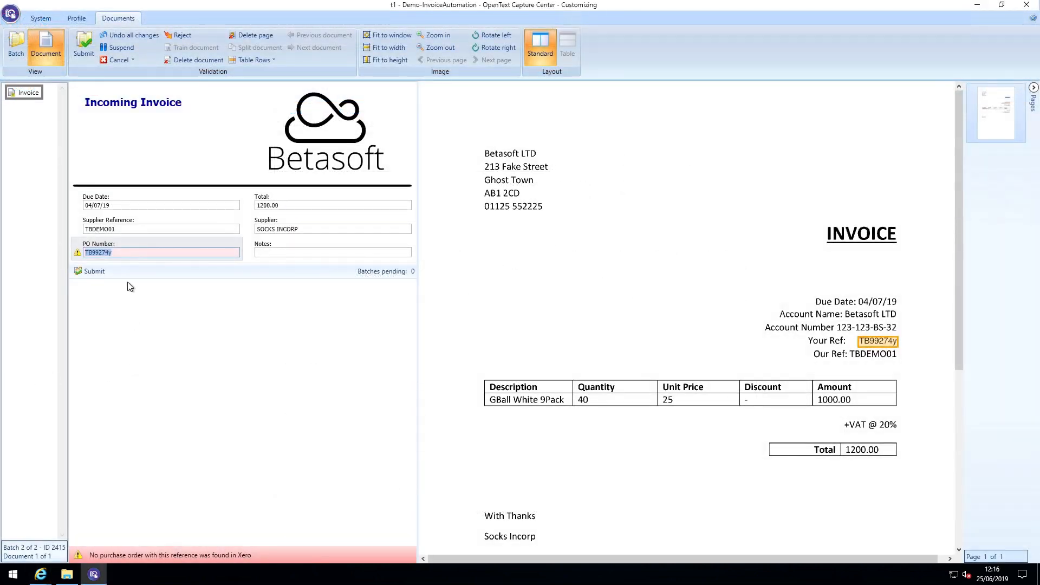
In OpenText Capture Center, correct the Socks Incorp invoice's PO number to the Xero purchase order reference and add the note "PO Number Updated"
click(123, 254)
key(BackSpace)
text(z)
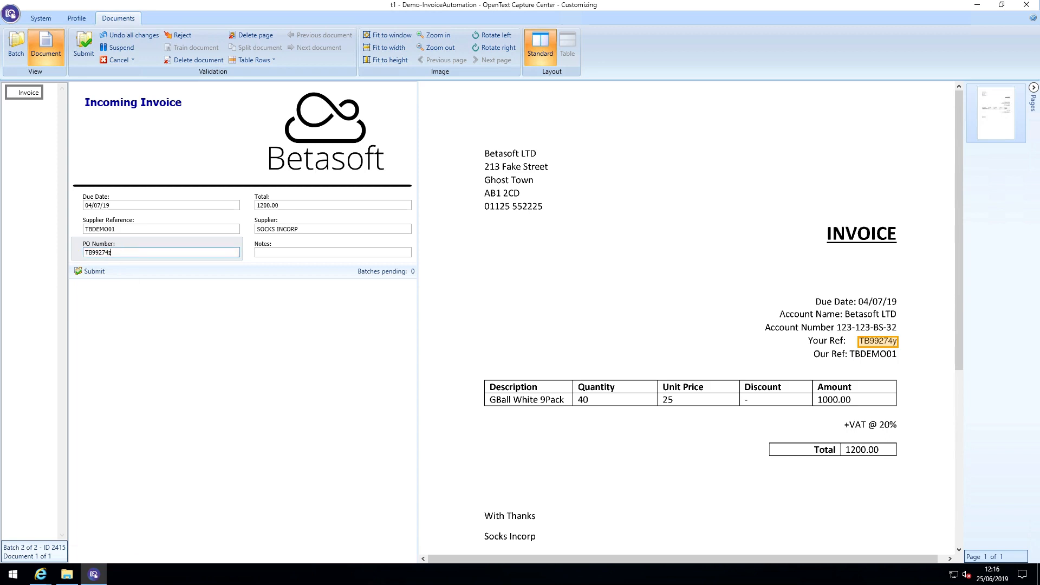
click(263, 255)
text(PO )
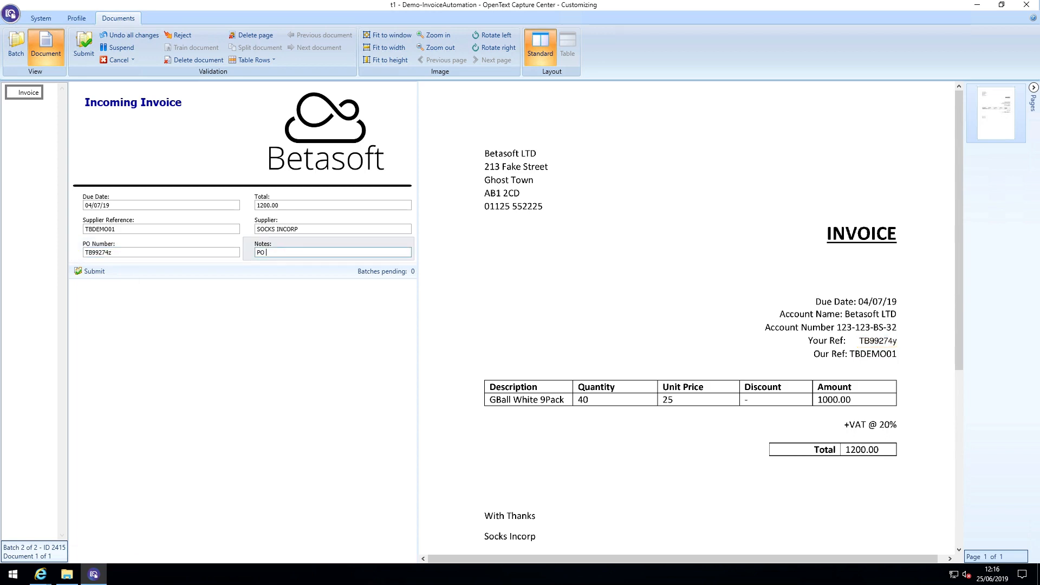
text(Number Updated)
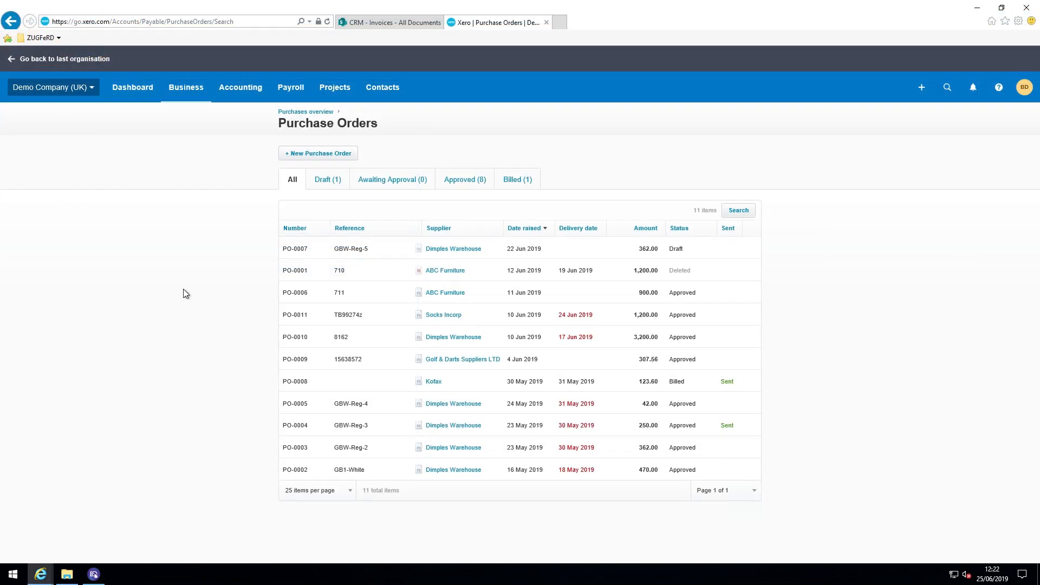
Switch to Xero and open the bills to pay
click(190, 94)
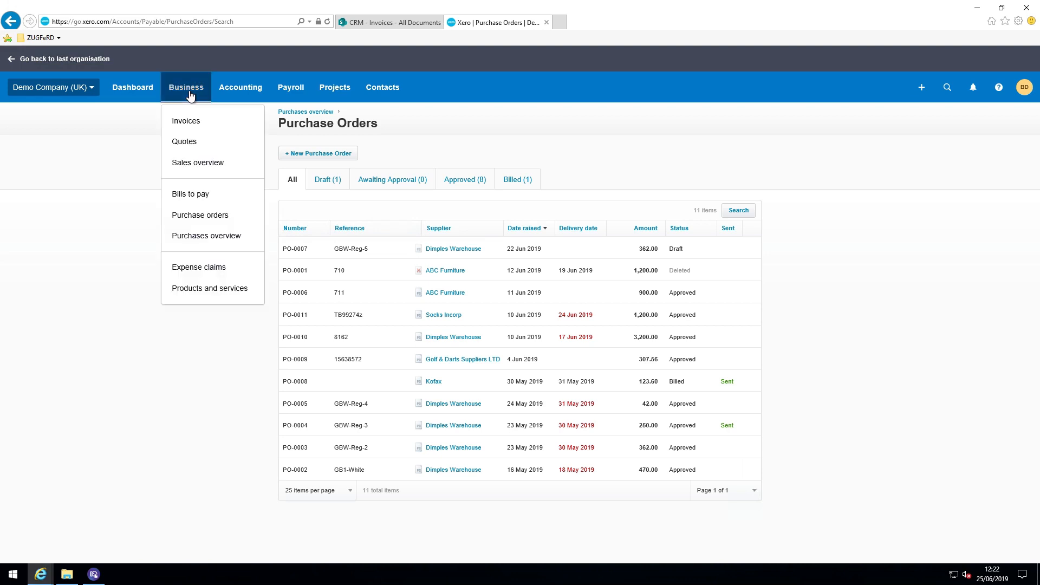
click(194, 196)
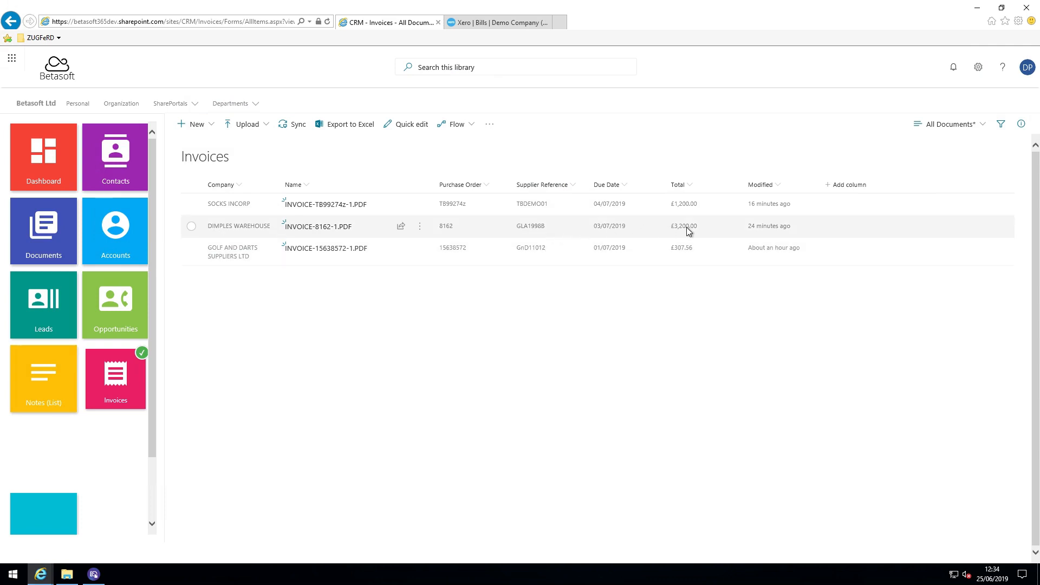
Switch to the SharePoint Invoices library and view the sorting, filtering and grouping options for the Company column
click(242, 188)
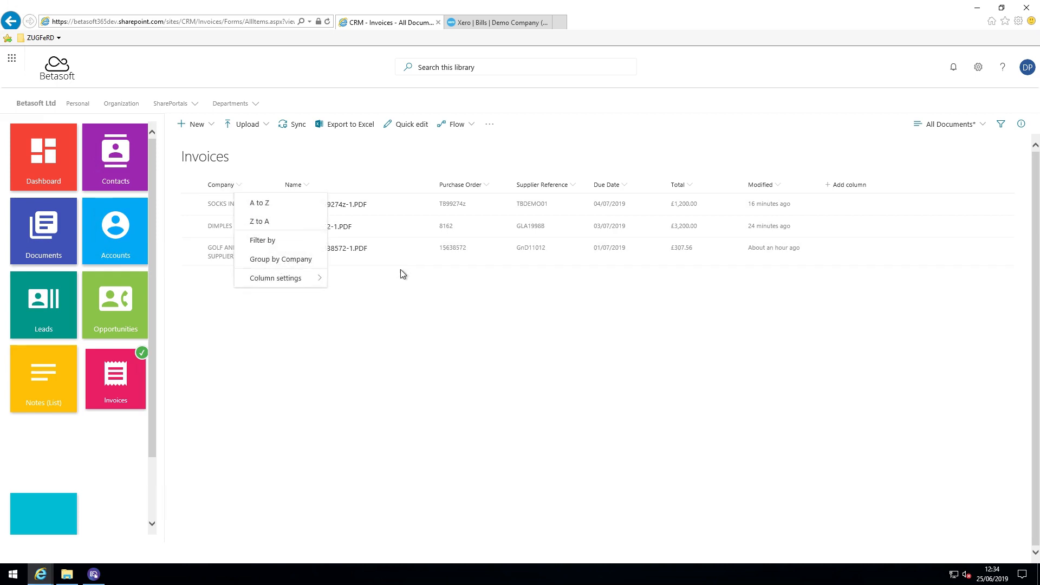
click(418, 290)
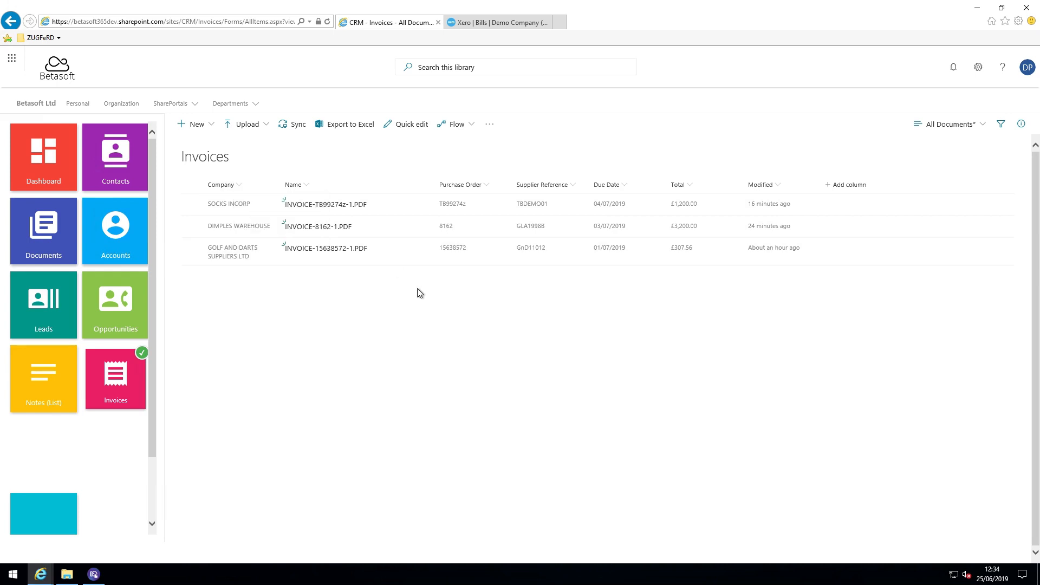
Search the Invoices library for "gb6", open the matching invoice PDF and highlight its GB6-Ball-6Pack-White item
click(438, 67)
text(g)
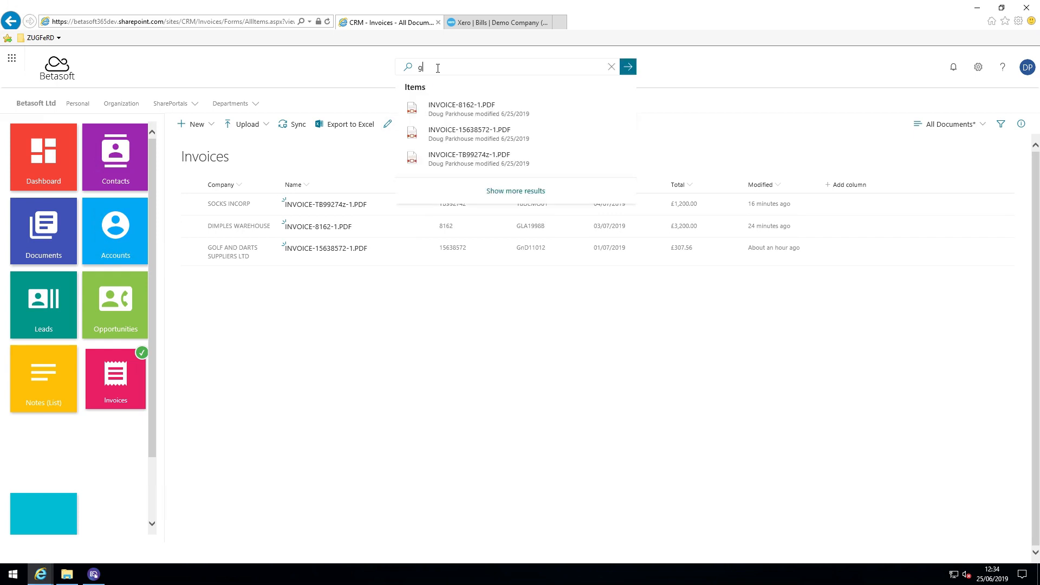
text(b6)
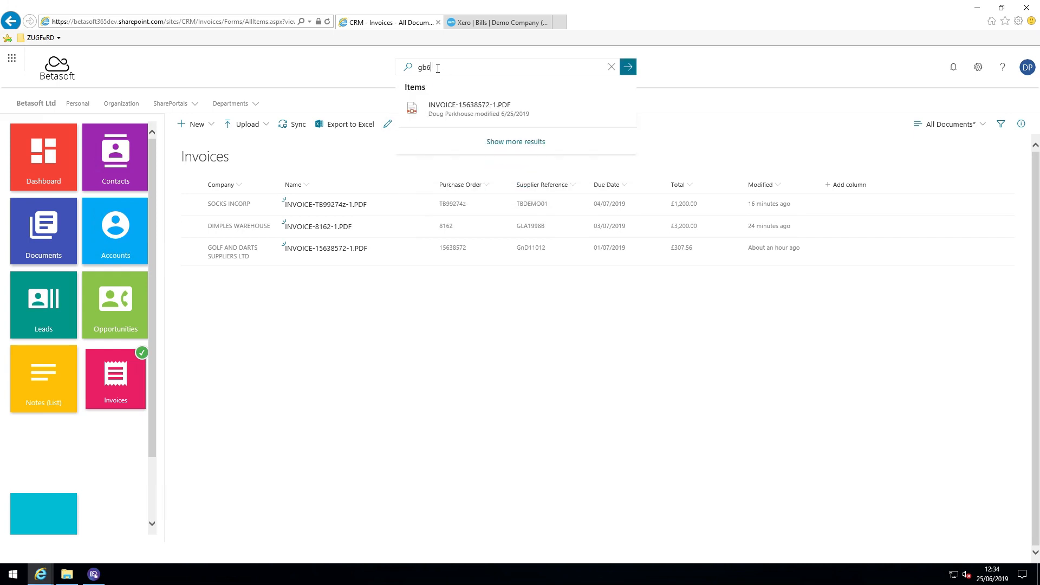
click(448, 114)
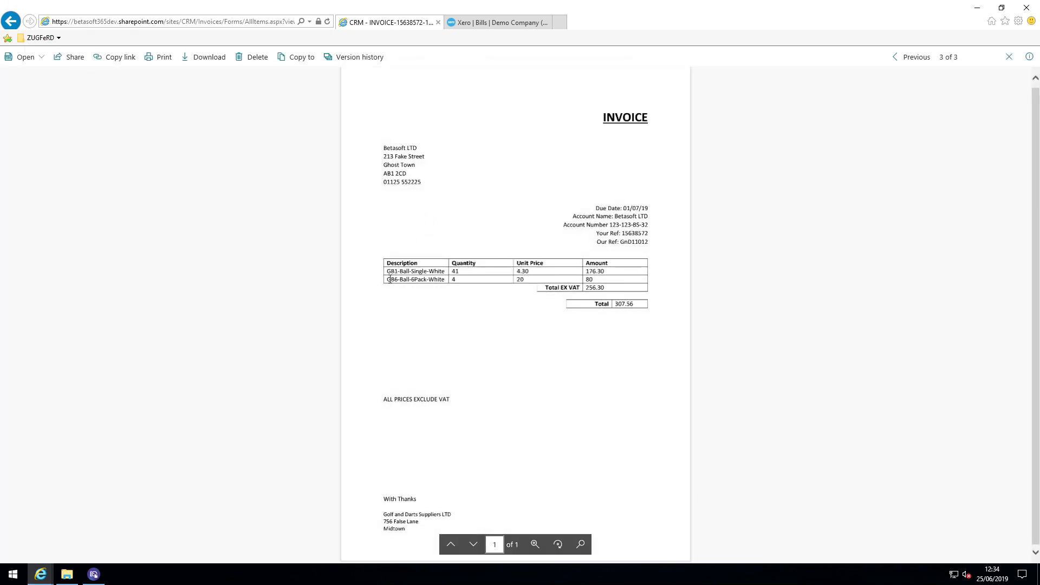
drag(387, 280, 444, 280)
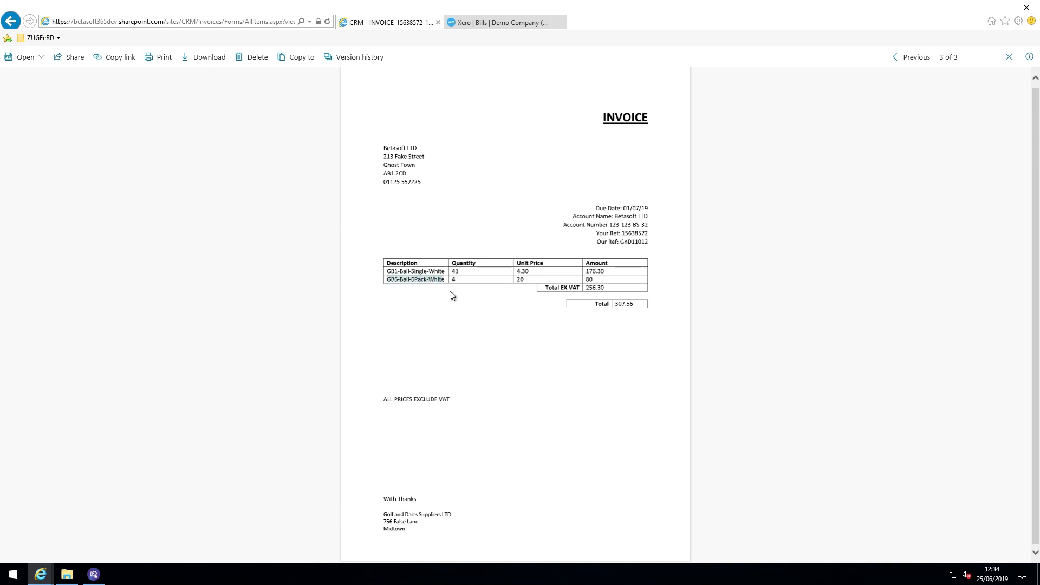